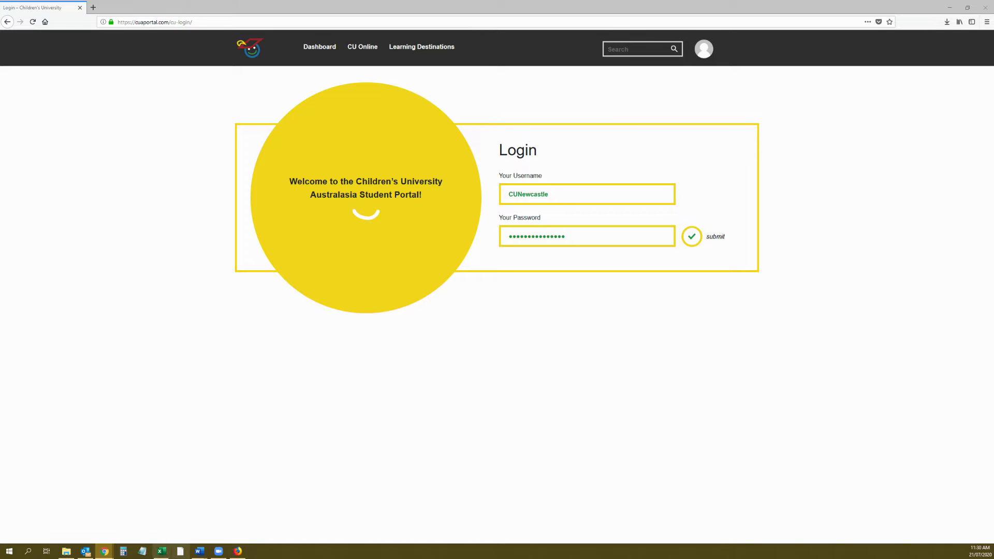
Switch to the Excel participant workbook and enter 30, 100 and 150 as the 2020 hours for the three listed students
left_click(161, 551)
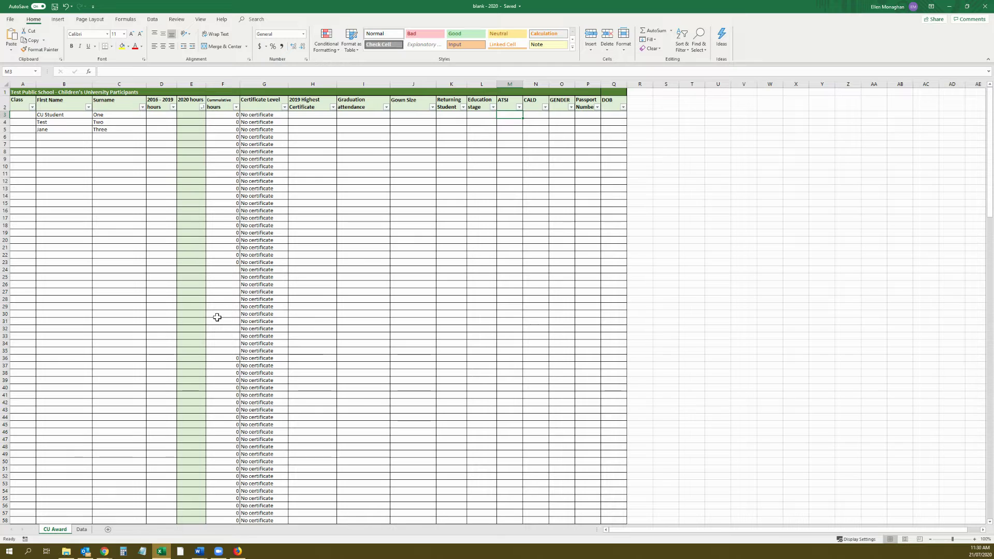
left_click_drag(72, 112, 108, 134)
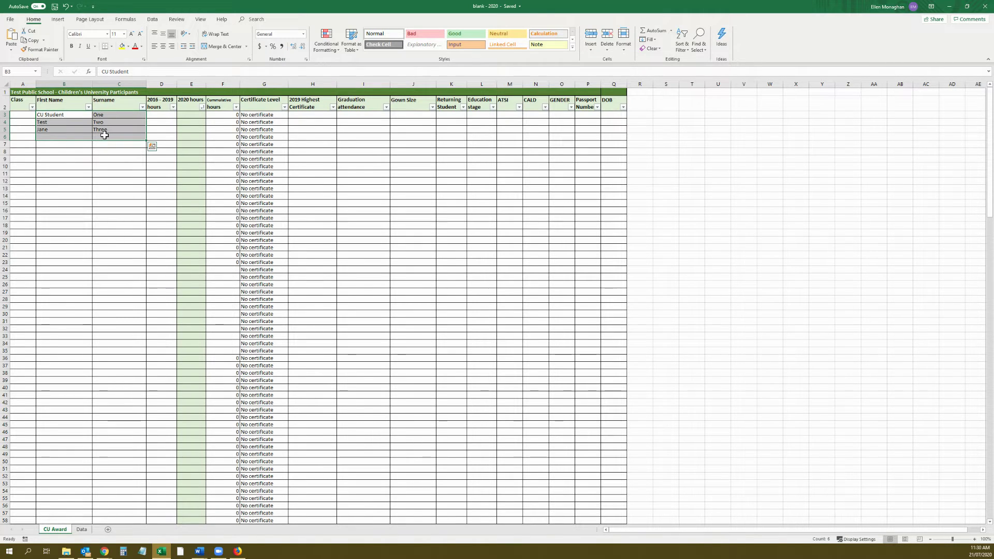
left_click(103, 135)
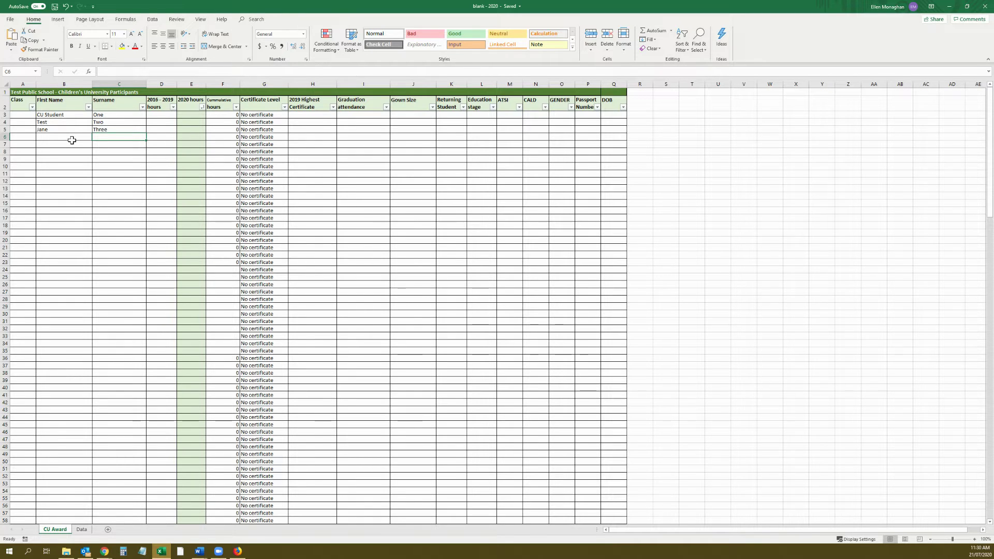
left_click(191, 114)
type("30")
key("Return")
type("1")
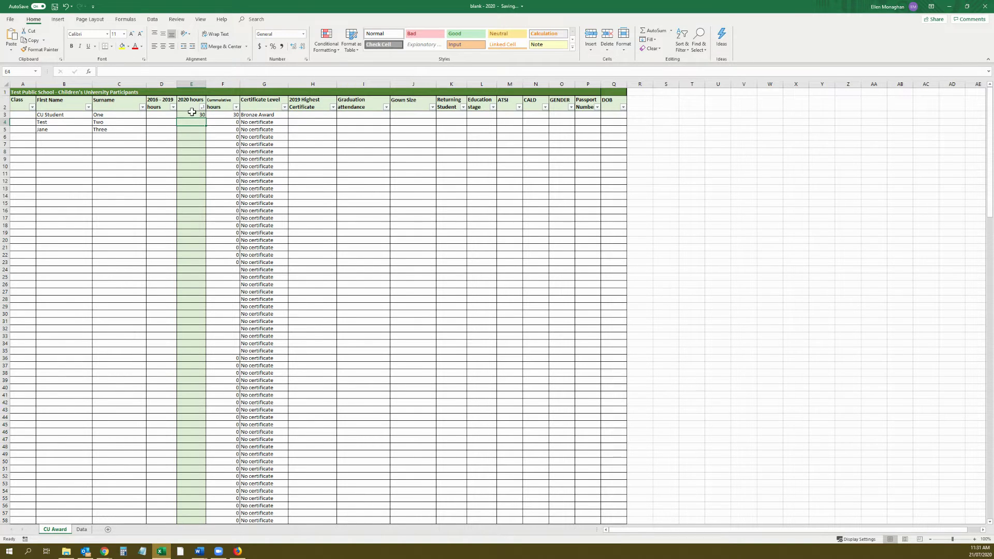
type("00")
key("Return")
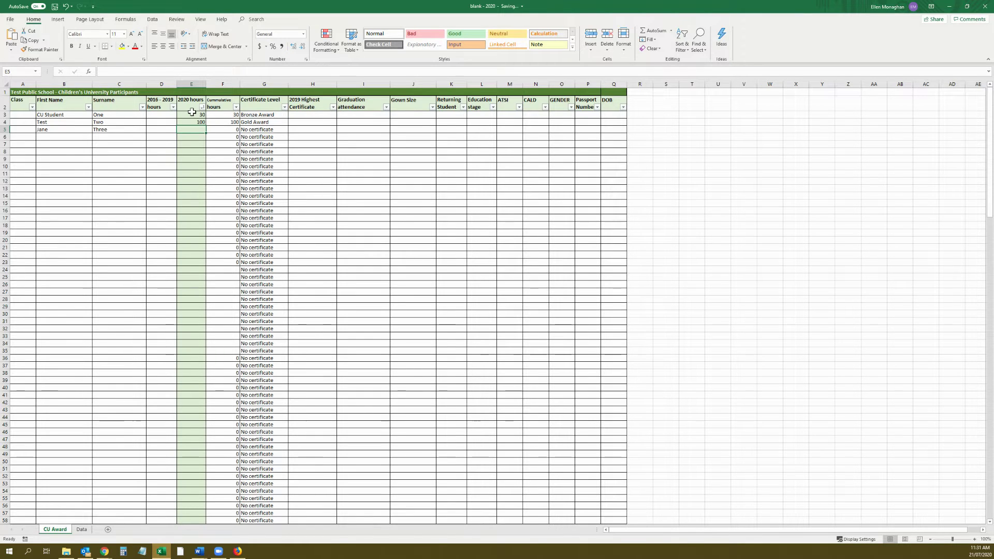
type("150")
key("Return")
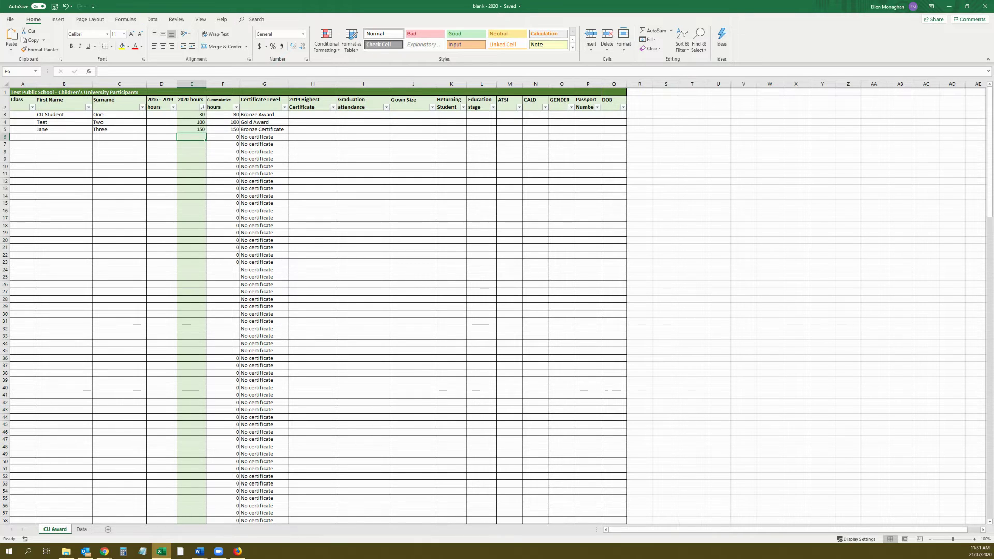
Mark the first student with y under ATSI and the second student with y under CALD
left_click(507, 115)
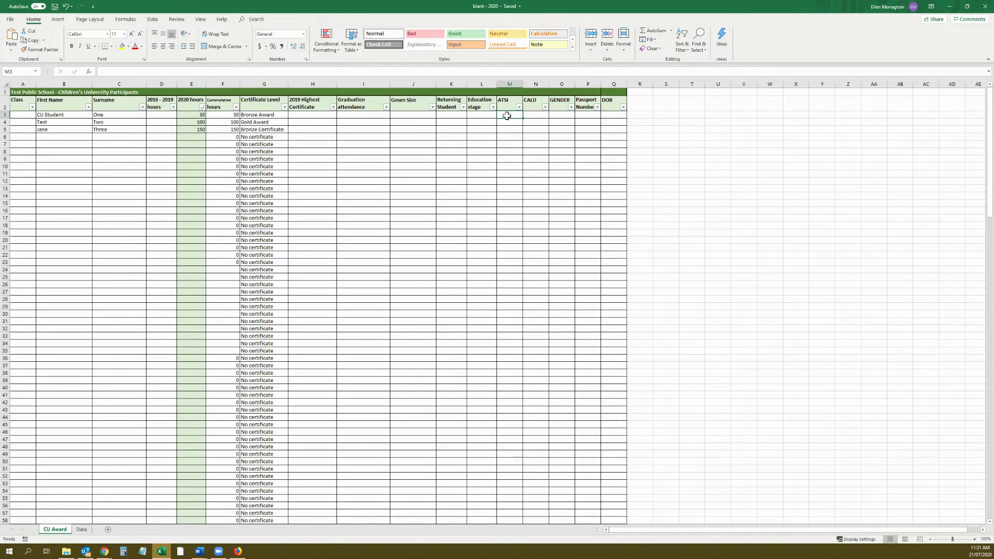
type("y")
key("Tab")
key("Down")
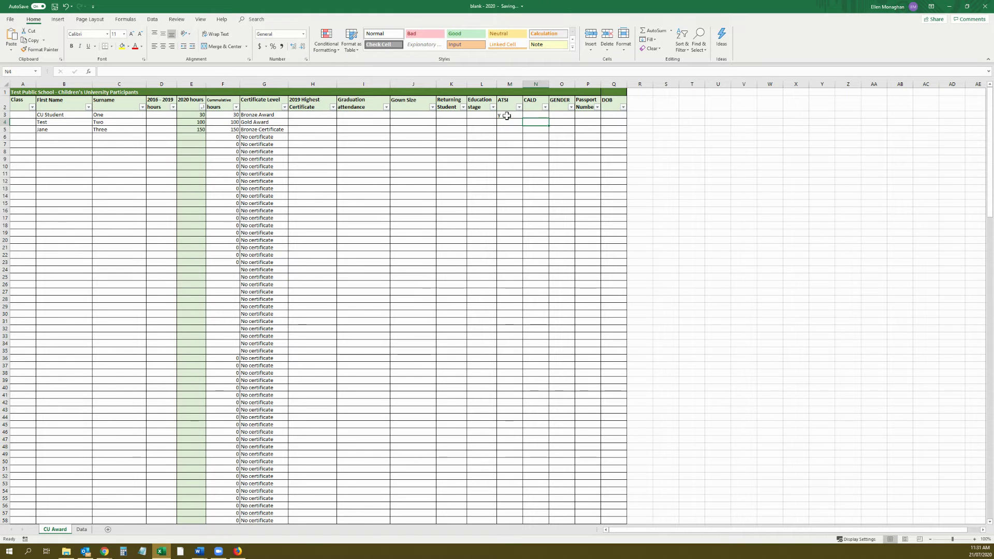
type("y")
key("Return")
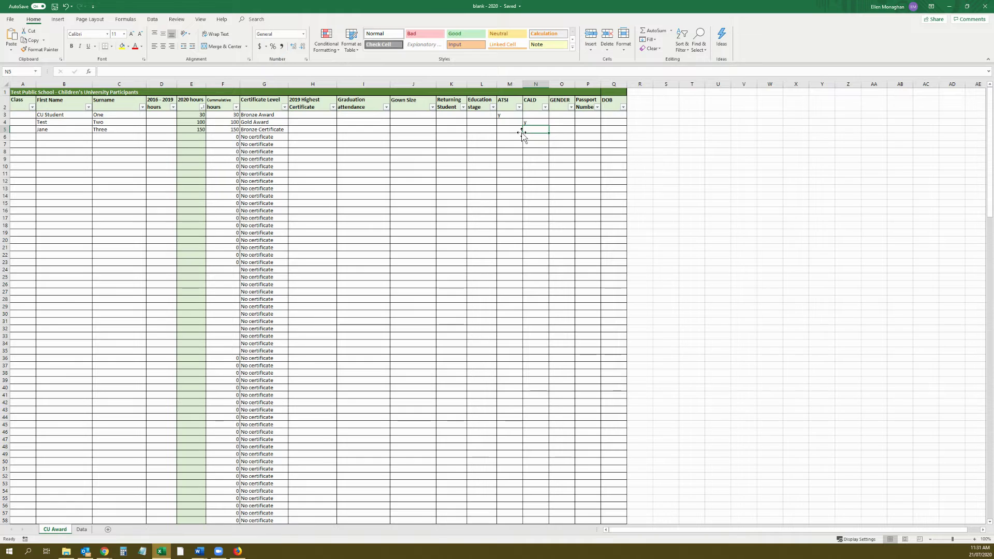
Switch to Firefox, log in to the Children's University portal with the prefilled credentials and open the CU Online activities
left_click(238, 551)
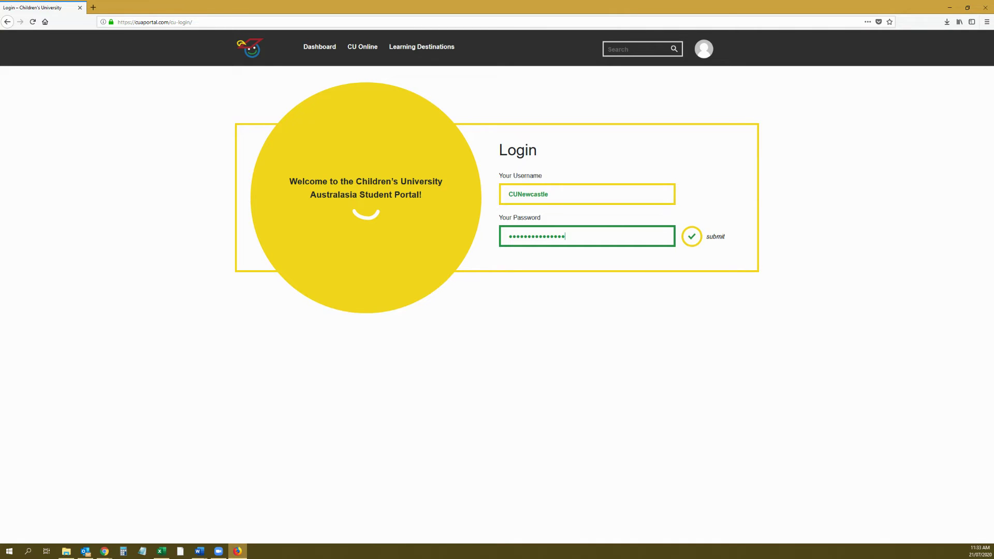
left_click(702, 239)
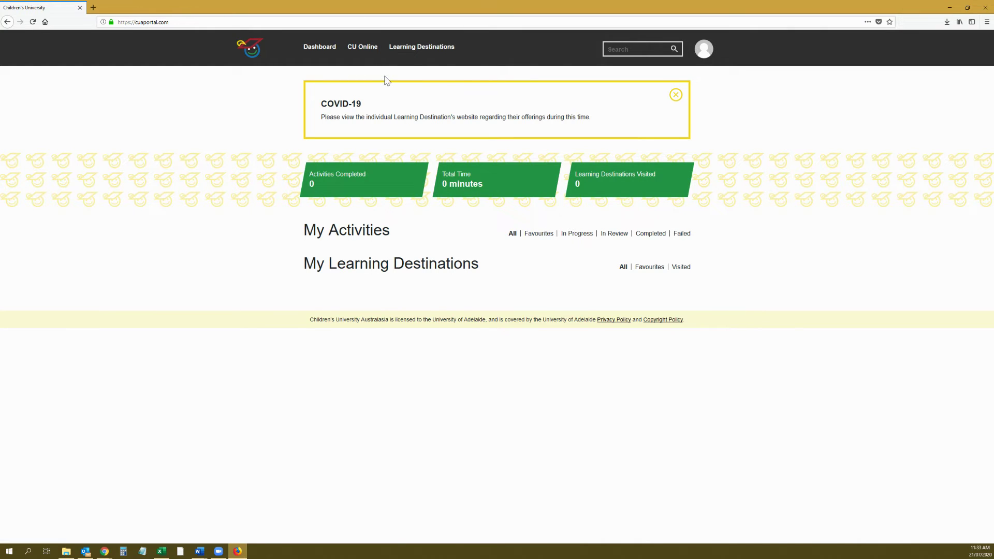
left_click(362, 46)
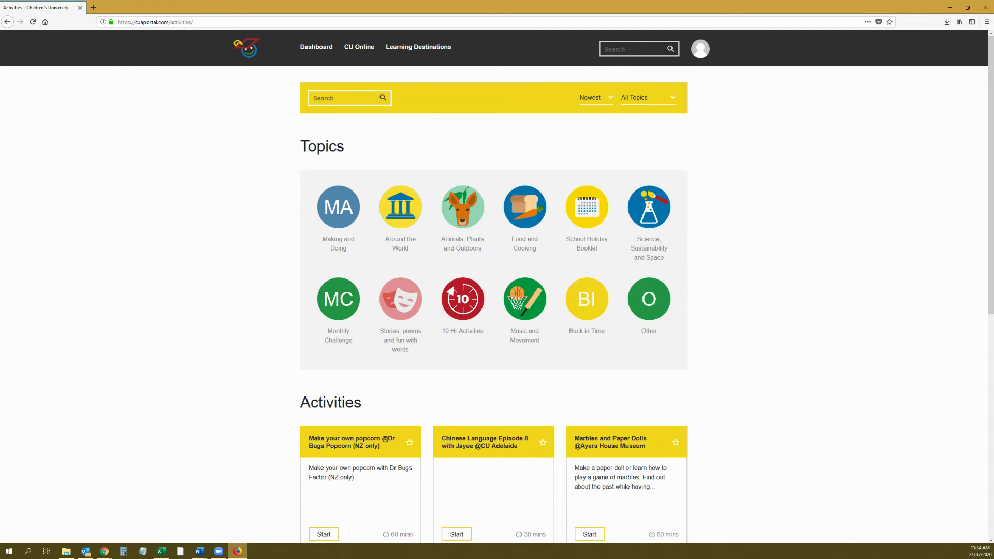
Filter the activities by the School Holiday Booklet topic and open the Winter Challenge Booklet activity
left_click(594, 247)
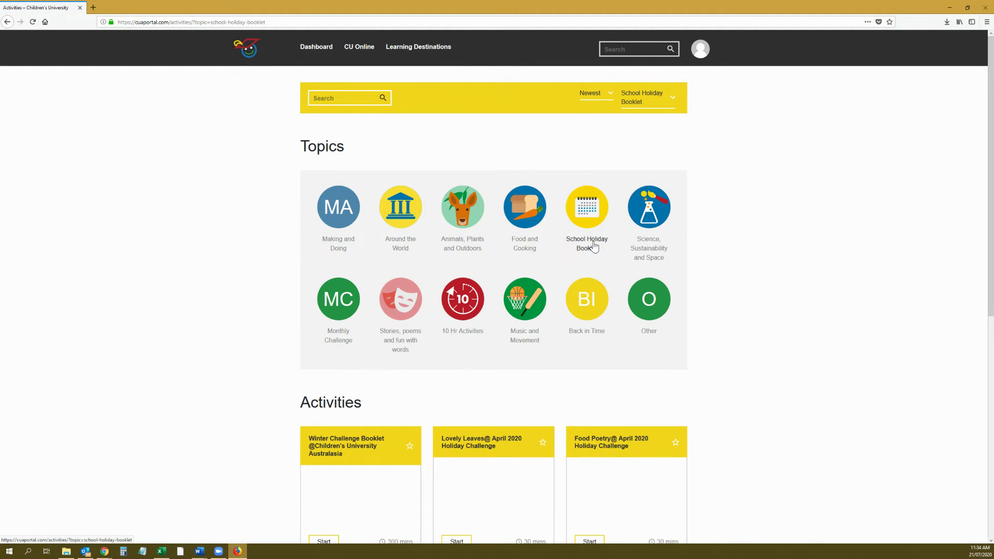
scroll(313, 377, "down", 3)
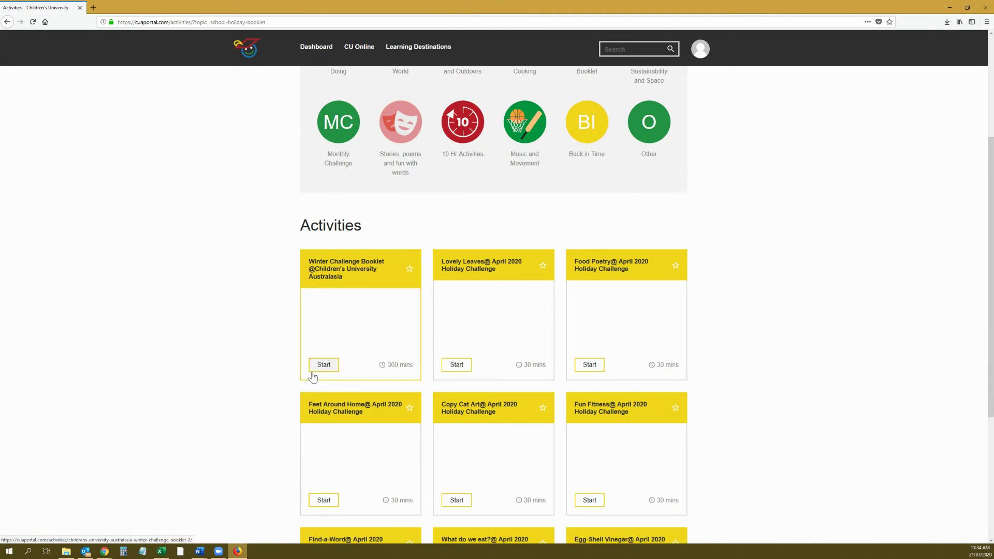
left_click(323, 366)
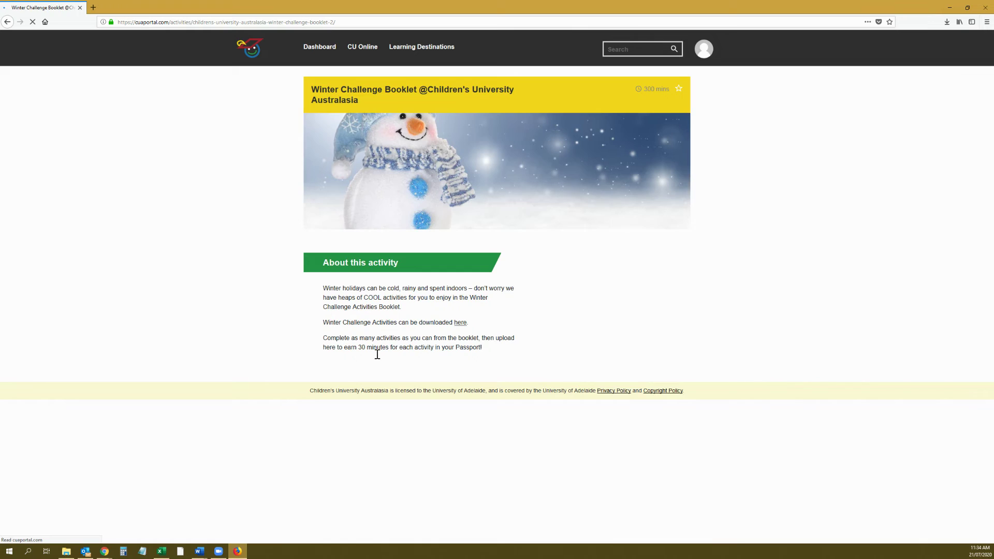
Open the downloadable Winter Challenge PDF, look through its activities and return to the booklet's activity page
left_click(458, 323)
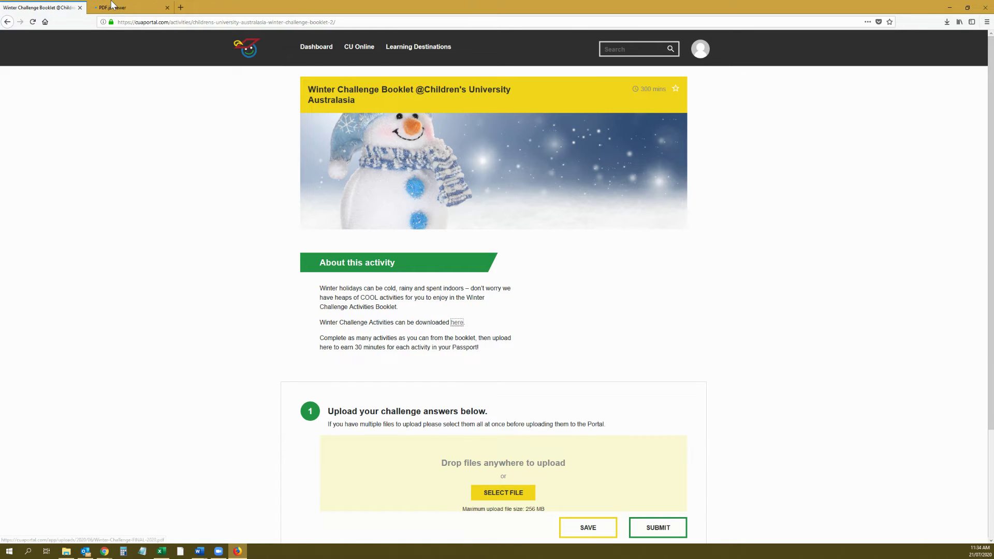
left_click(113, 6)
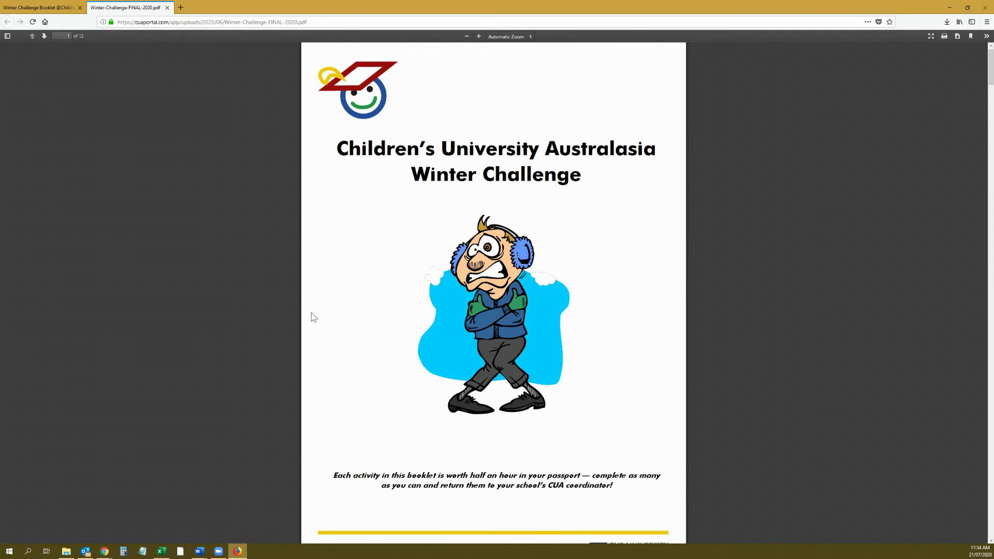
scroll(313, 317, "down", 12)
scroll(313, 317, "down", 20)
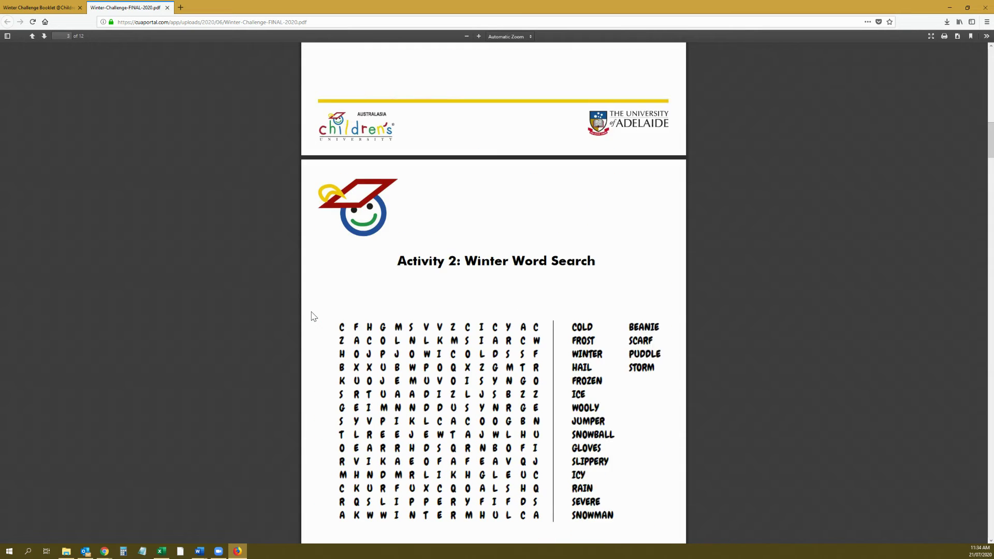
scroll(313, 317, "down", 7)
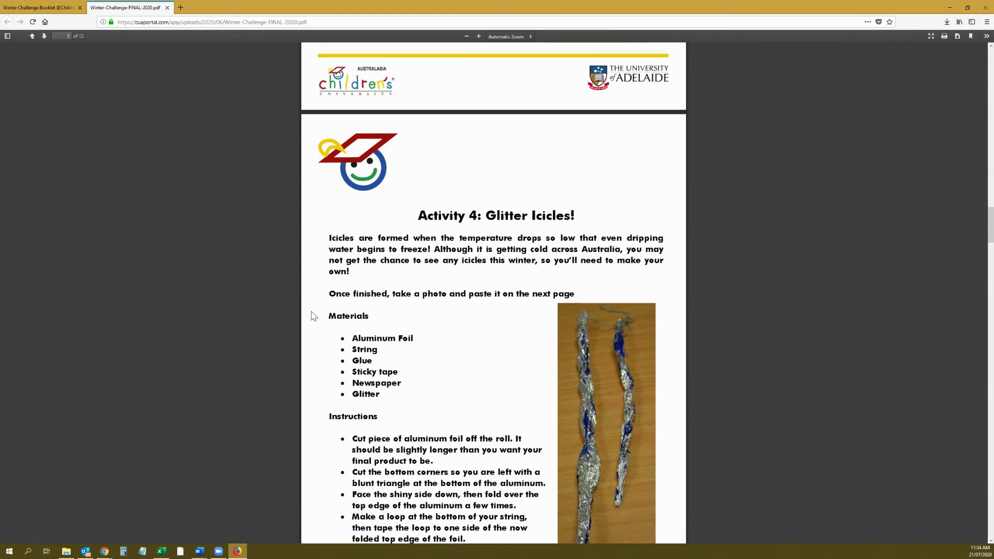
left_click(41, 8)
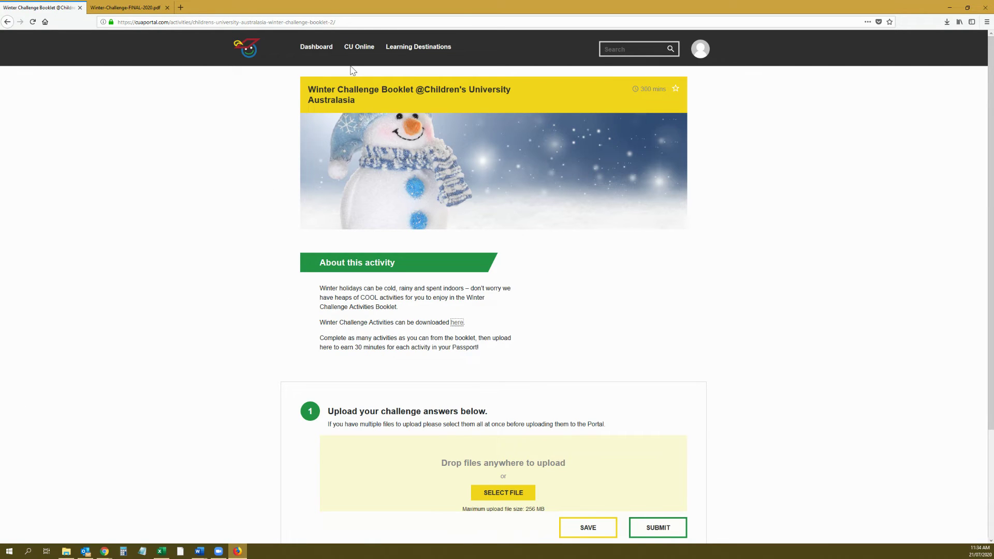
View the CU Online topics again and browse the list of Learning Destinations
left_click(357, 50)
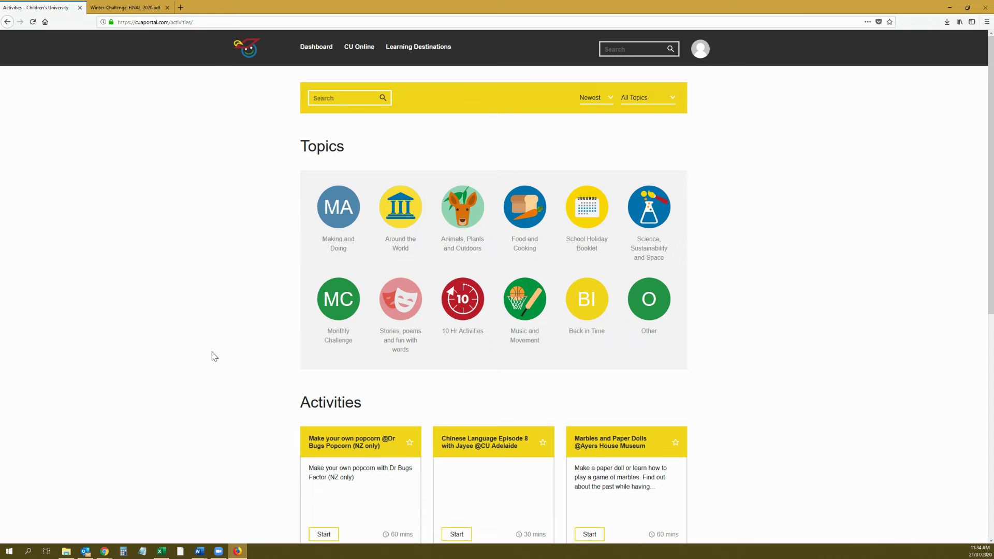
left_click(409, 48)
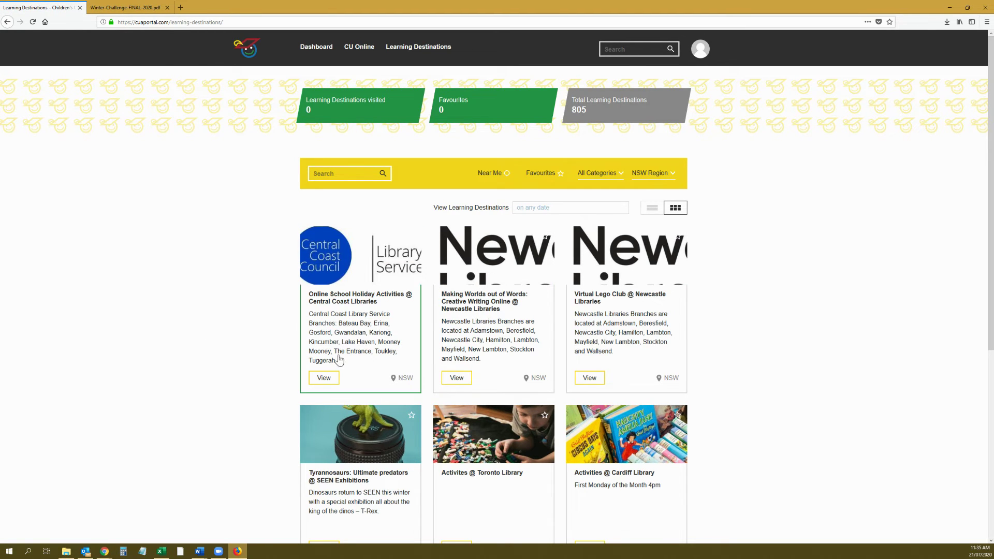
scroll(337, 358, "down", 2)
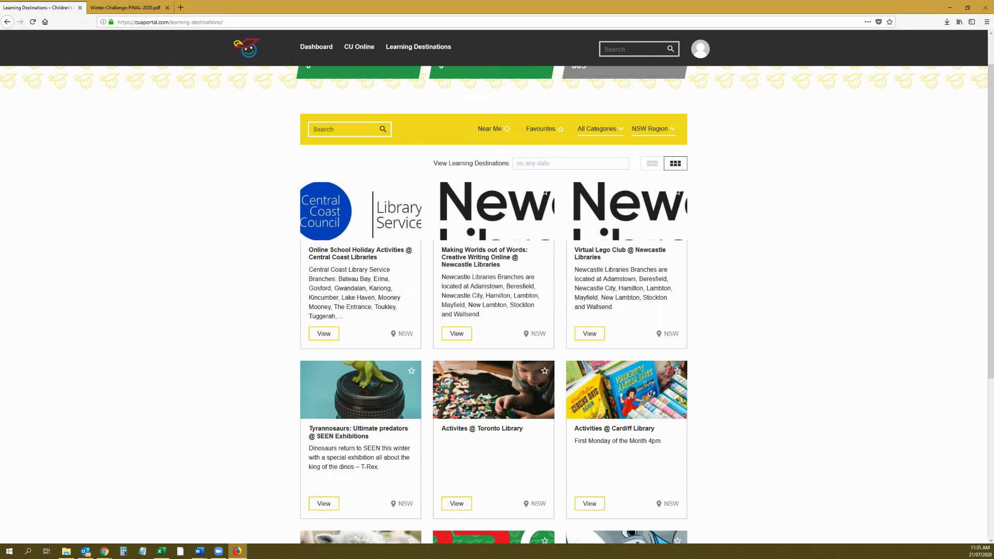
Open the coordinator profile's My Students list and expand custudent's challenge submissions
left_click(708, 51)
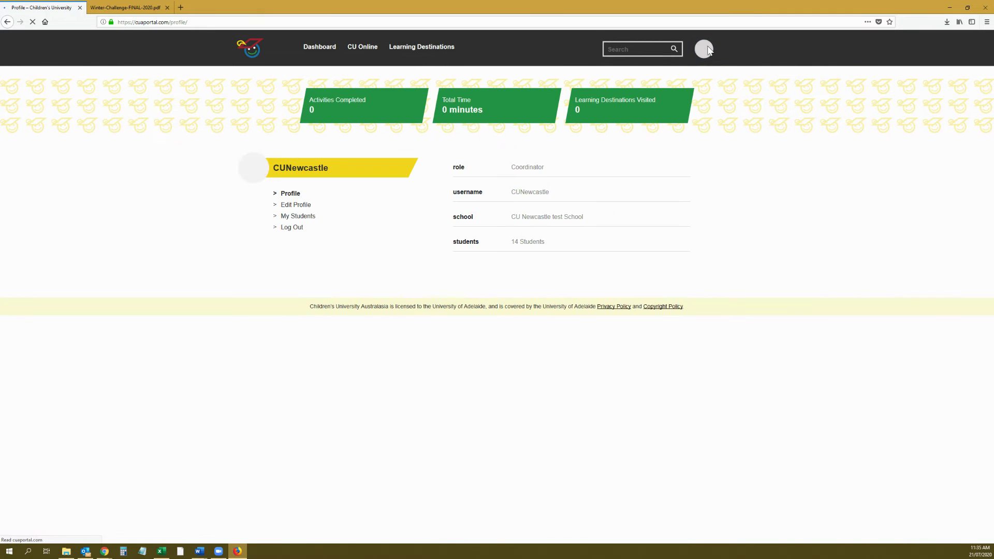
left_click(296, 220)
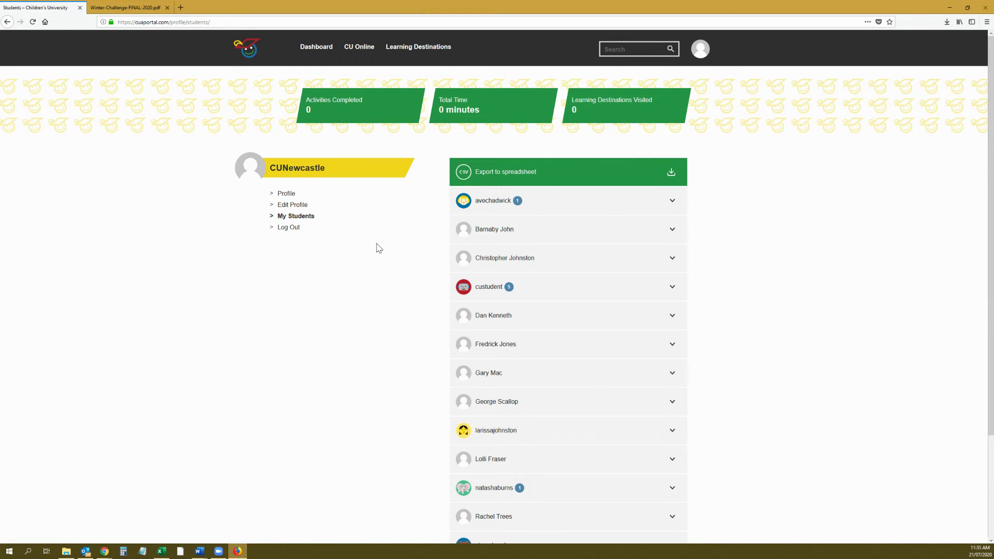
mouse_move(539, 200)
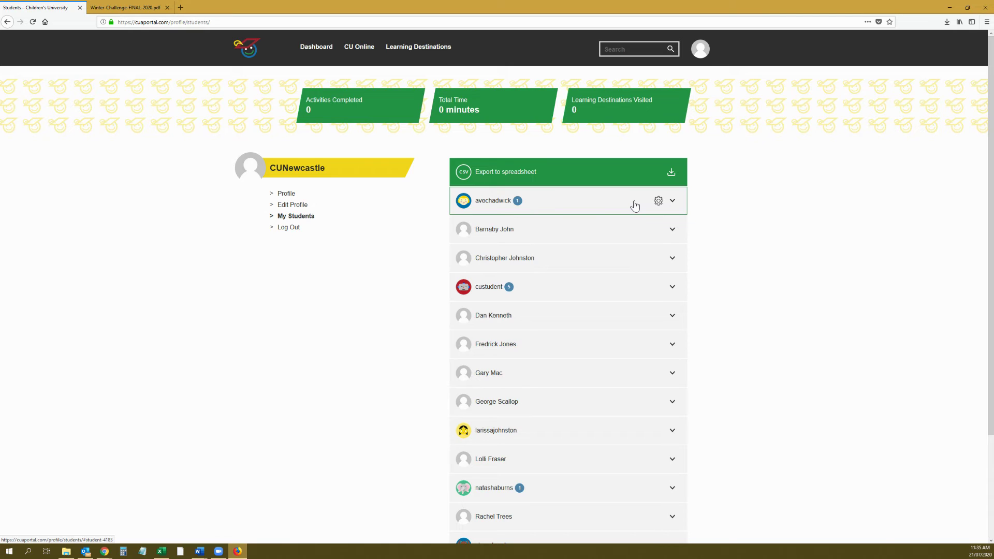
left_click(610, 289)
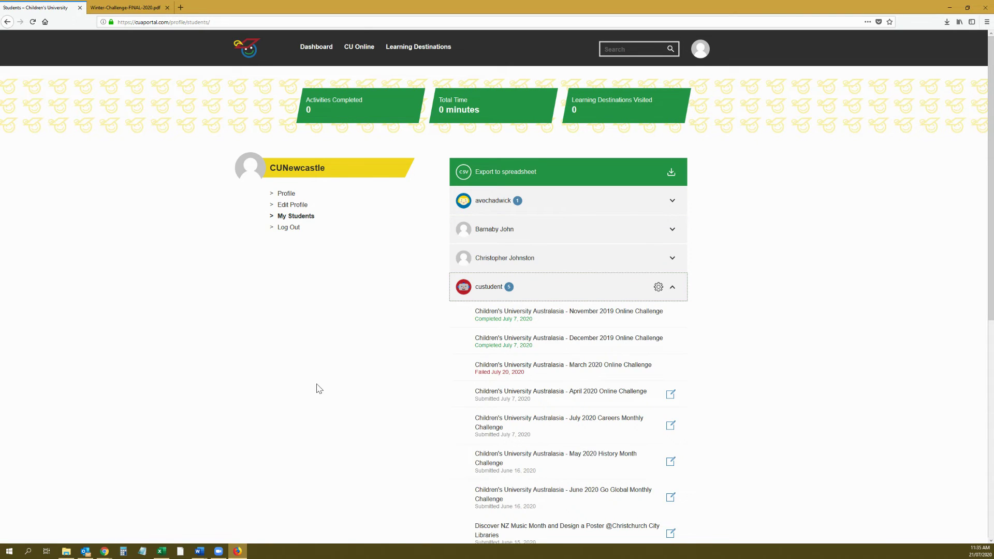
scroll(318, 389, "down", 3)
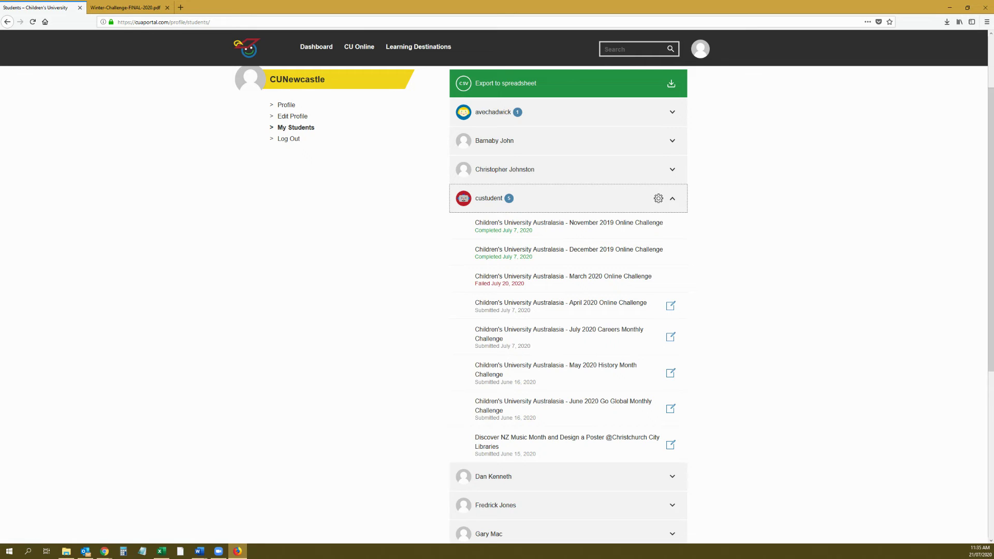
Open custudent's April 2020 Online Challenge submission, mark it as Completed and submit the results
left_click(534, 307)
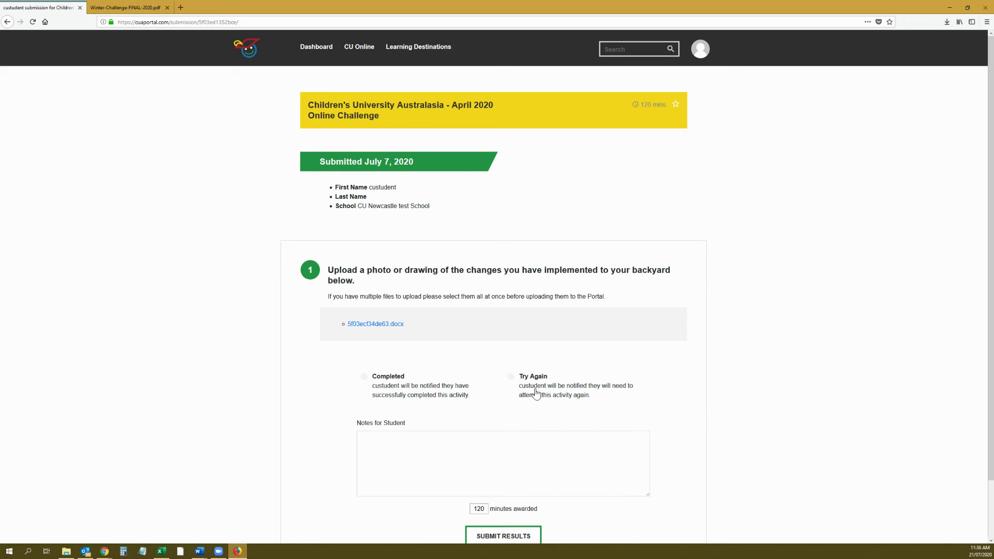
left_click(458, 468)
scroll(327, 431, "down", 2)
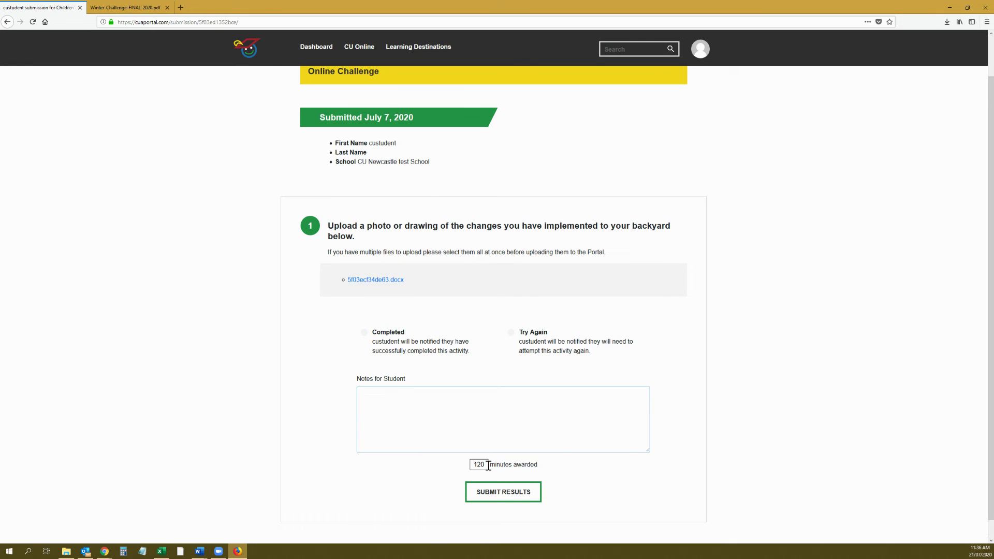
left_click(389, 334)
left_click(522, 492)
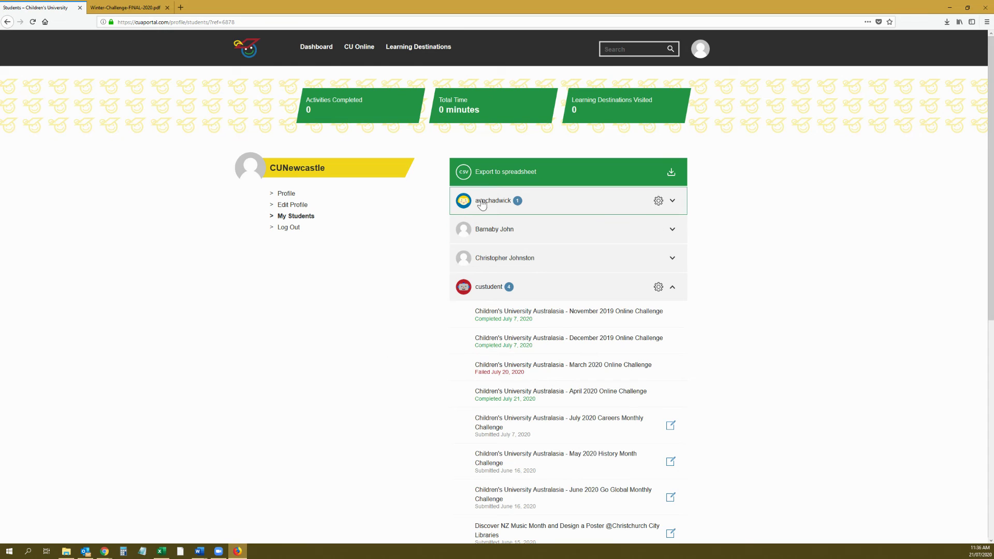
Collapse custudent's submissions and export the students' data as Submissions-Export.csv, opening it with Microsoft Excel
key("alt+Tab")
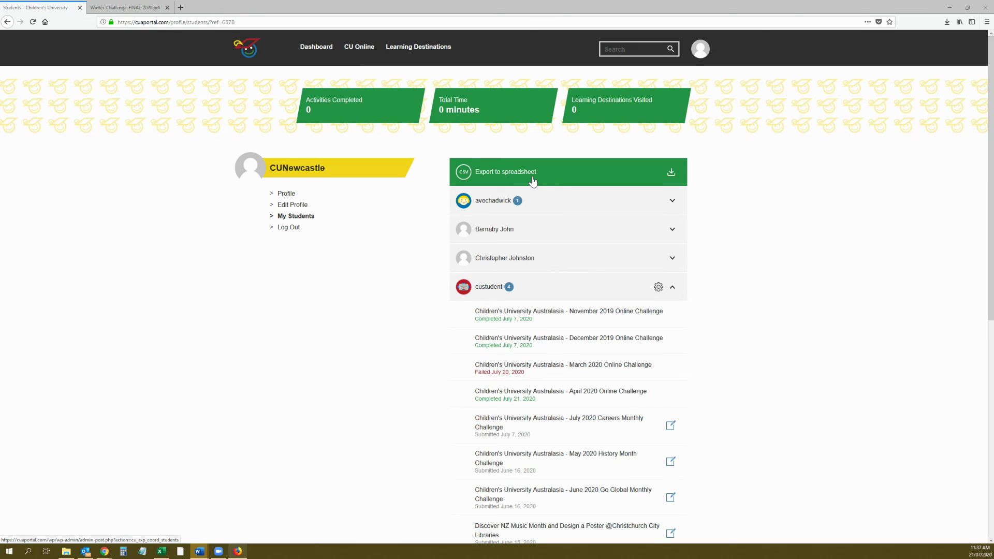
left_click(679, 293)
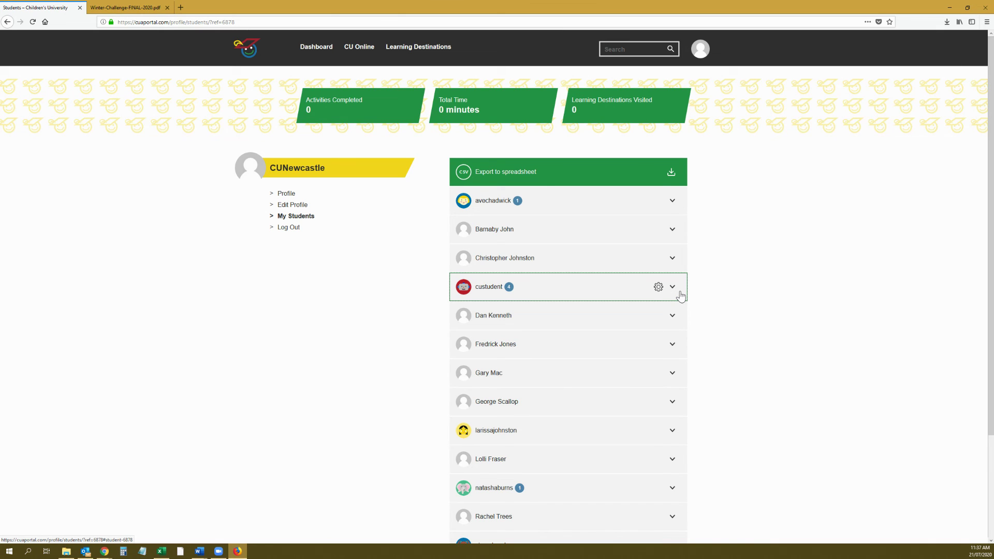
left_click(660, 174)
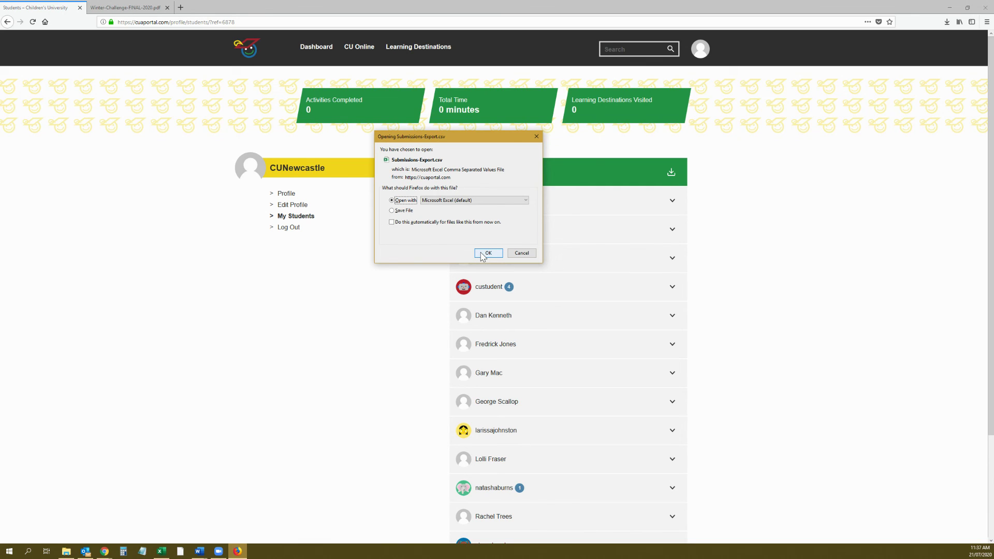
left_click(486, 253)
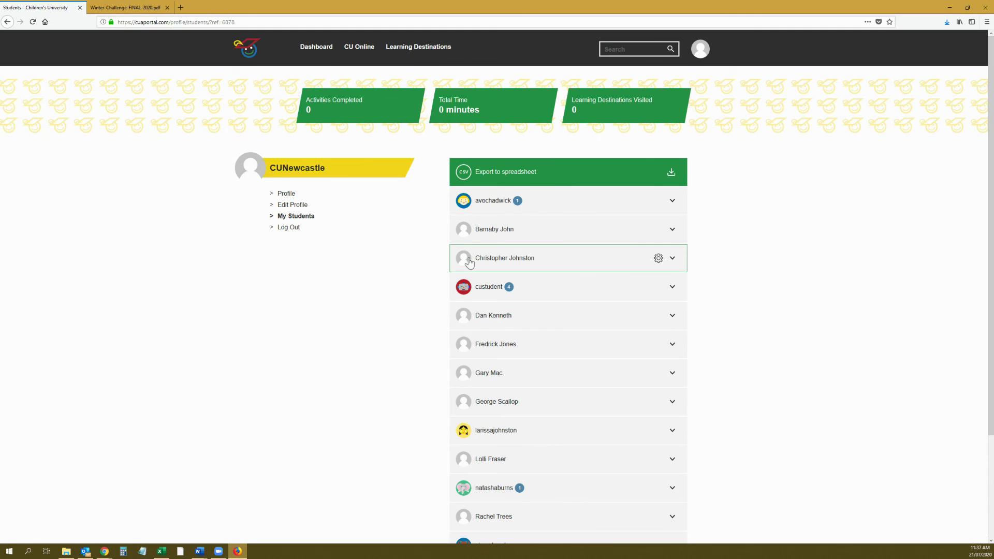
Switch to the Submissions-Export workbook in Excel and autofit the activity name and username columns
key("alt+Tab")
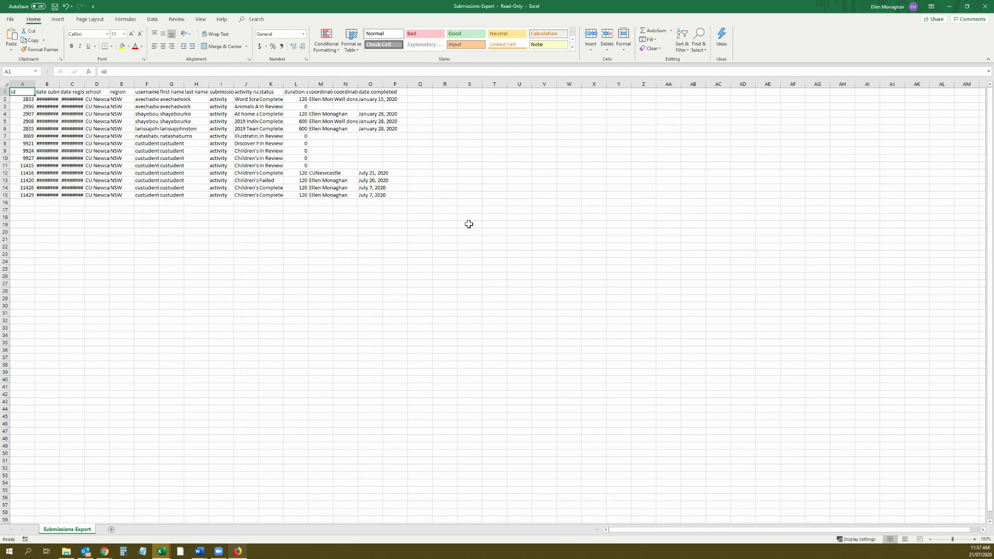
double_click(259, 81)
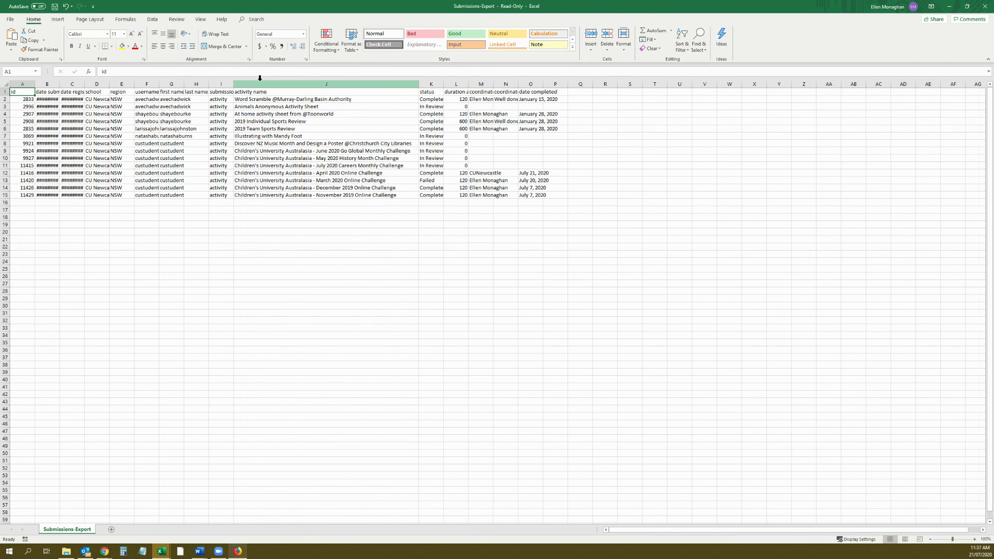
double_click(161, 83)
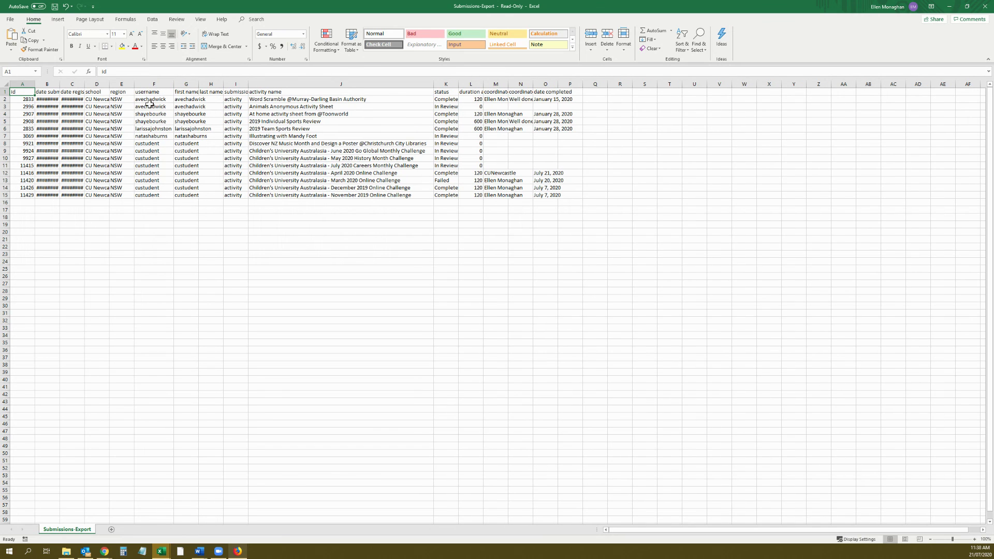
Add filters to the header row and filter the username column to show only custudent
left_click(154, 93)
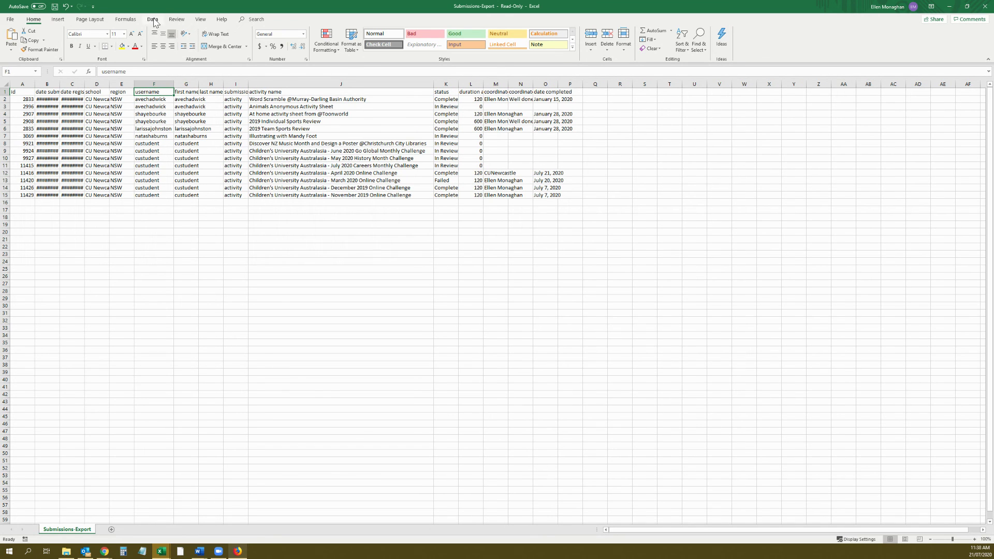
left_click(152, 20)
left_click(324, 47)
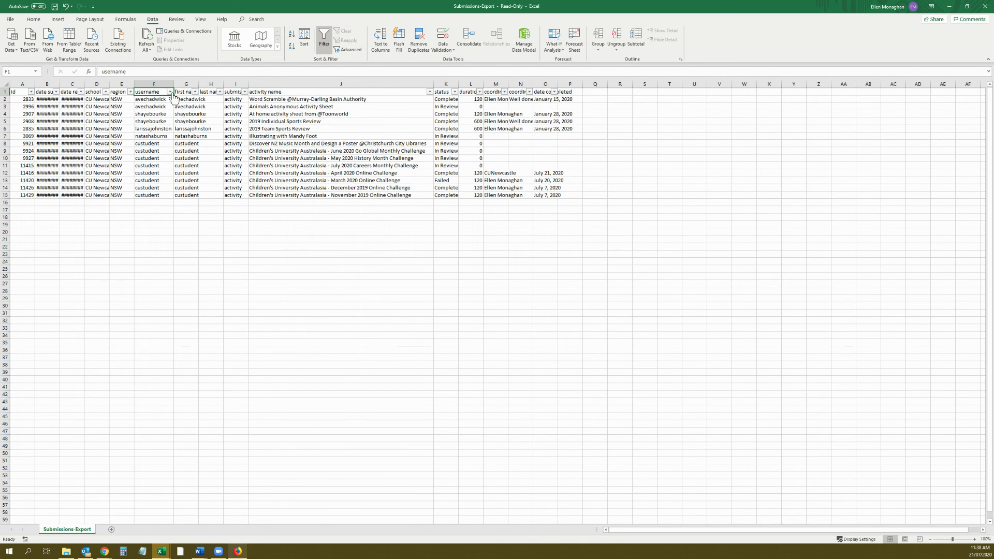
left_click(170, 92)
left_click(106, 167)
left_click(103, 181)
left_click(122, 271)
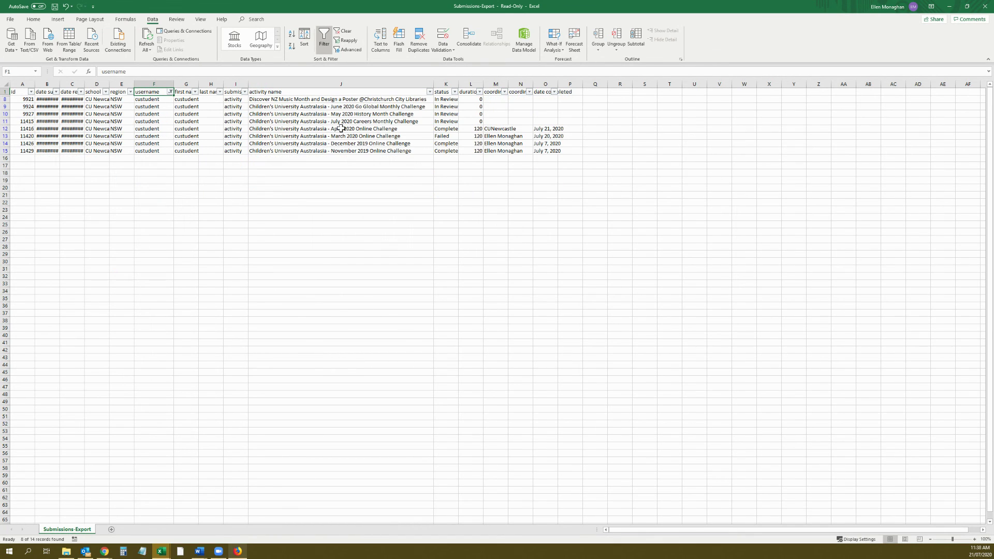
Autofit the date registered and date submitted columns, and return to the portal's My Students page in Firefox
double_click(84, 83)
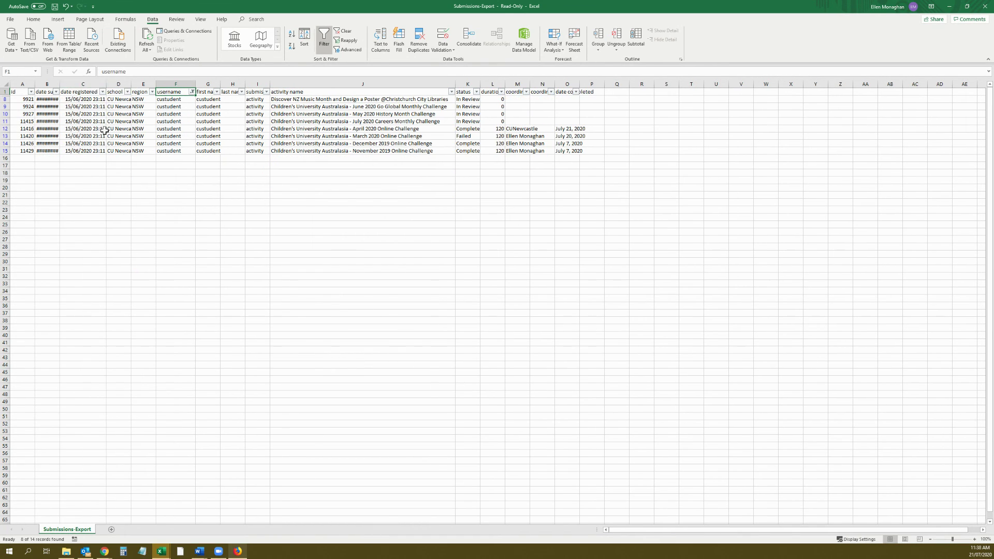
double_click(60, 84)
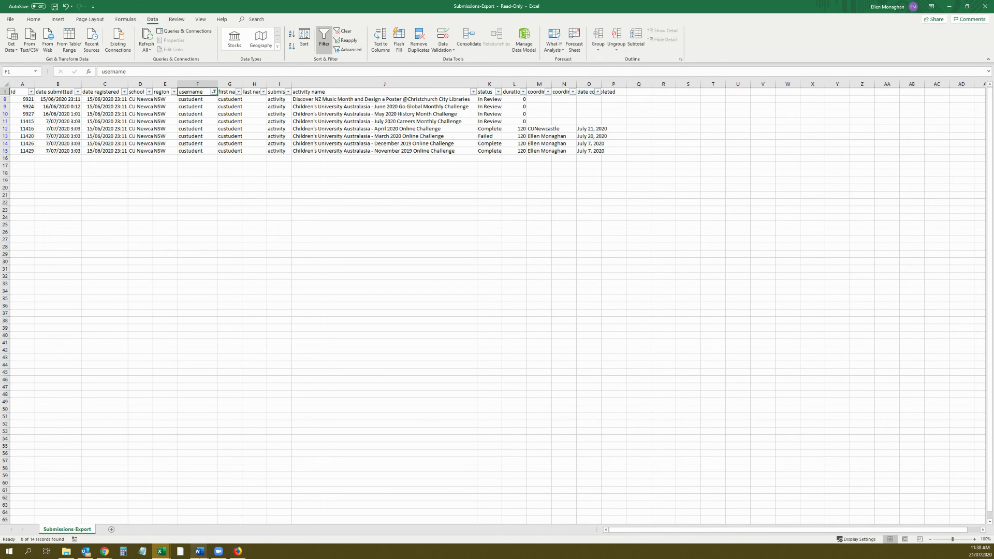
left_click(237, 551)
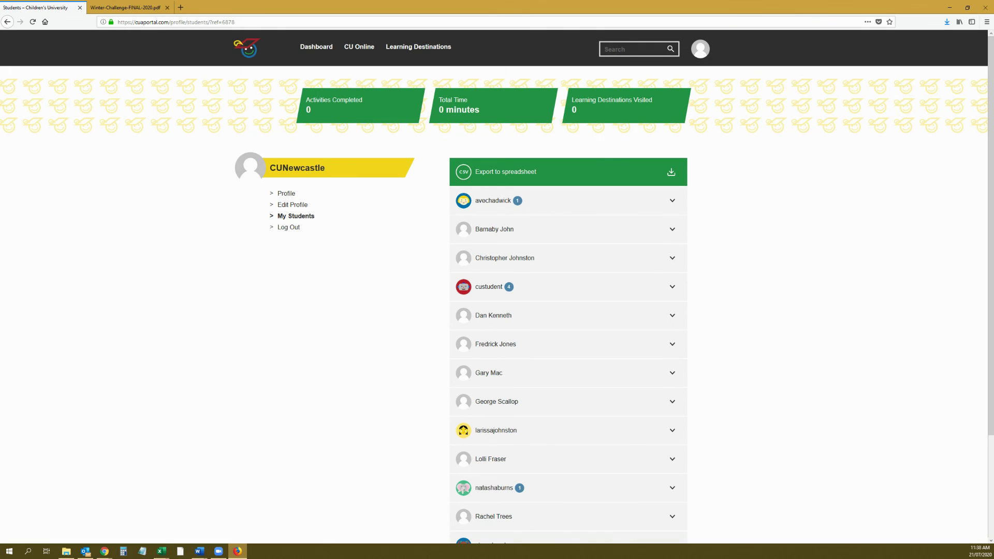